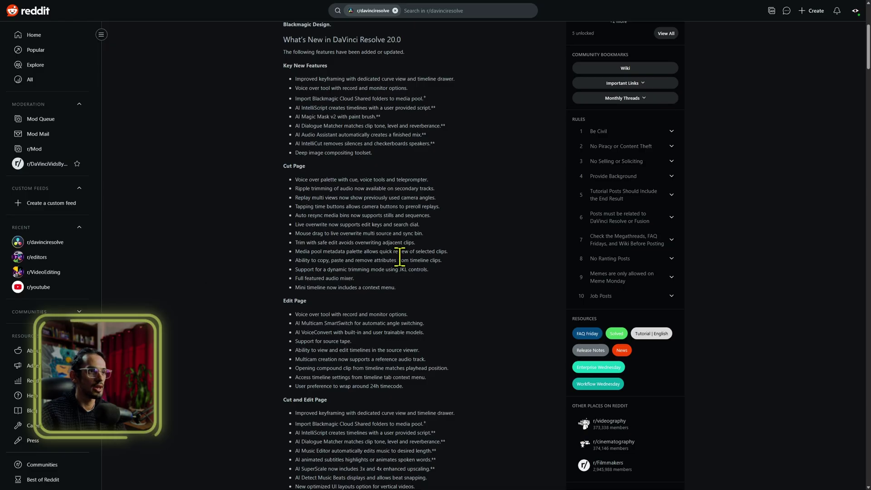
# Turn on Retime Controls (Ctrl+R) for the V1 clip and scrub across its 100%, 360% and 99% ramp.
pyautogui.scroll(5, 414, 142)
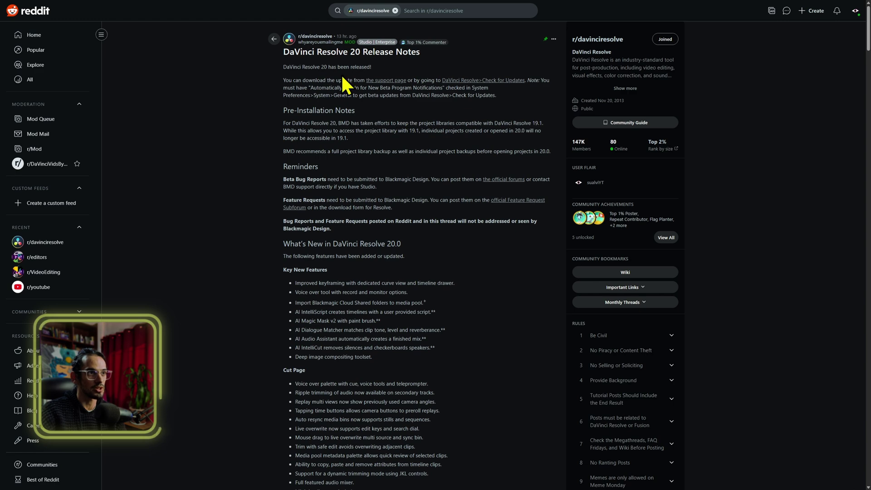
pyautogui.scroll(-4, 333, 72)
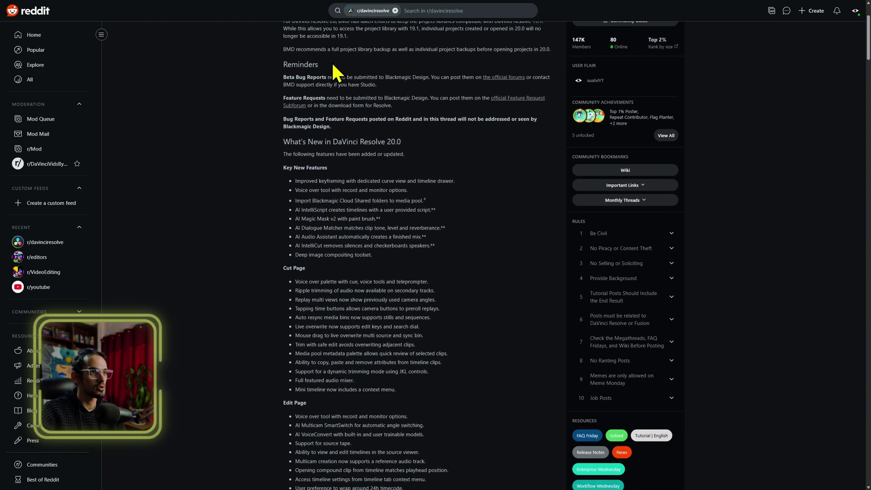
pyautogui.scroll(-5, 341, 75)
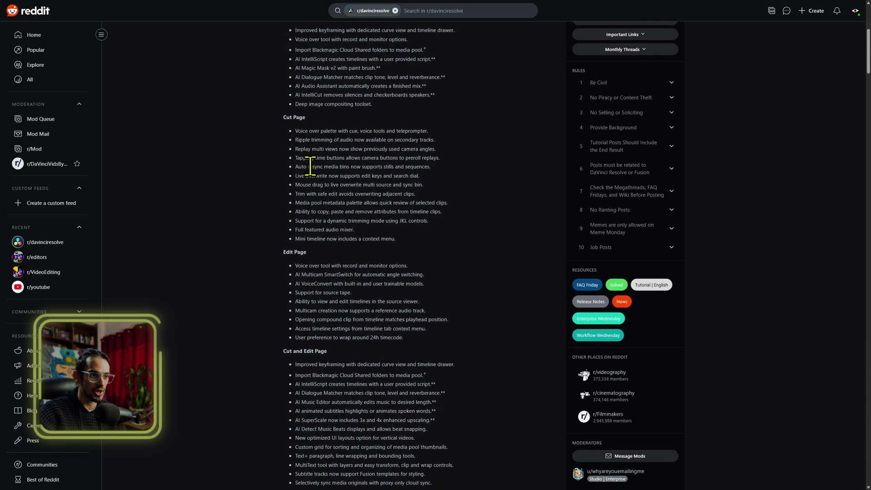
pyautogui.scroll(-3, 310, 166)
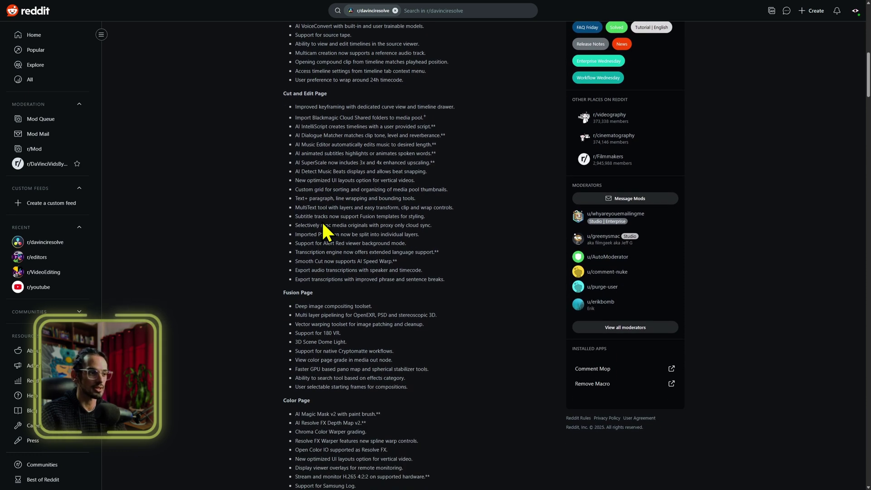
pyautogui.scroll(-2, 324, 228)
pyautogui.scroll(-1, 326, 254)
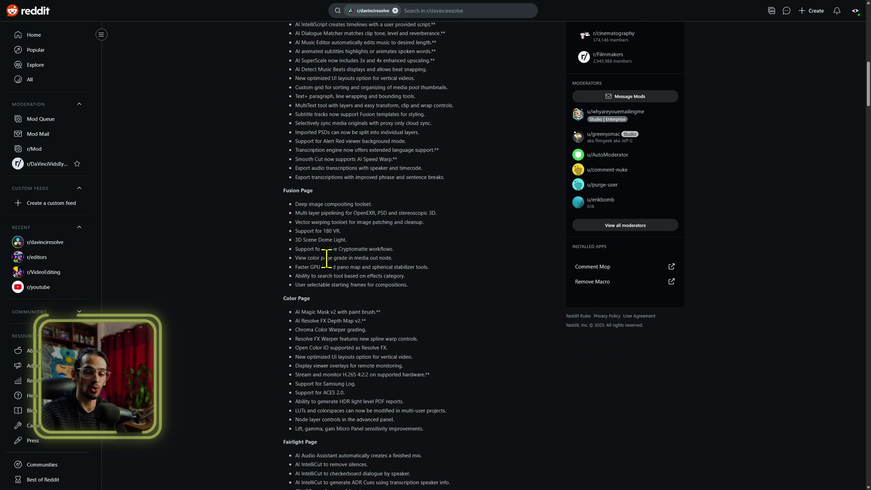
pyautogui.scroll(-2, 398, 291)
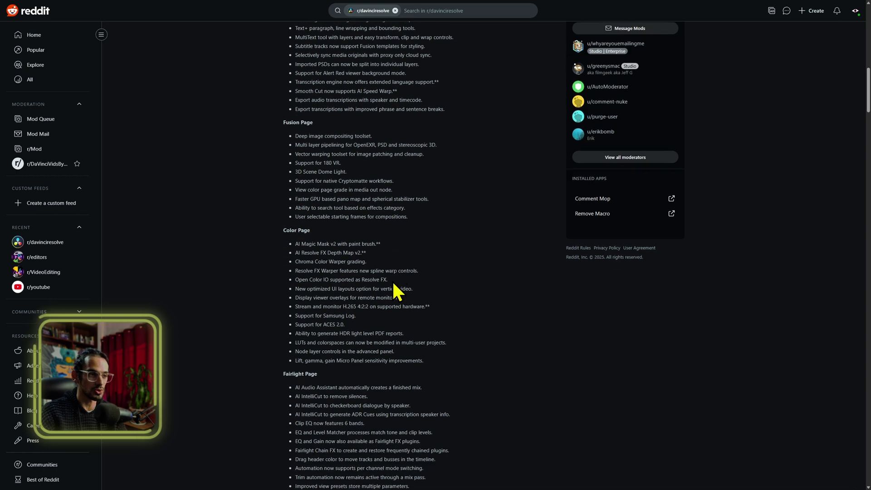
pyautogui.scroll(-5, 370, 319)
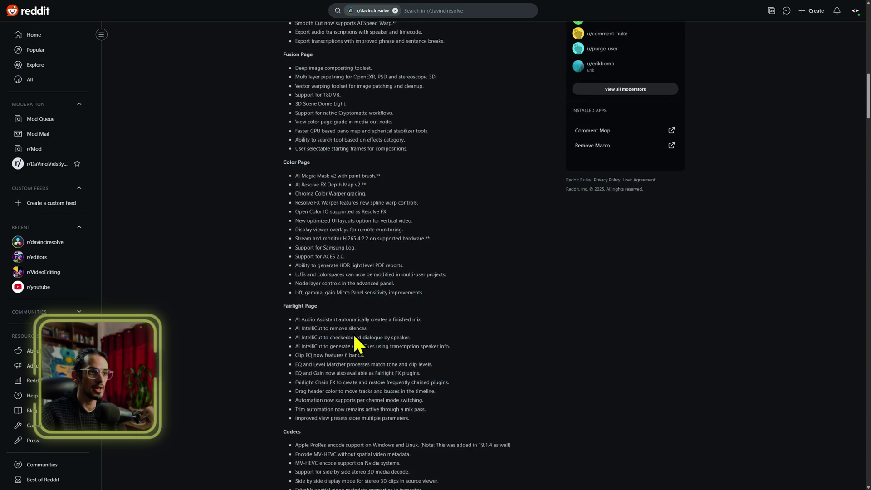
pyautogui.scroll(-7, 344, 338)
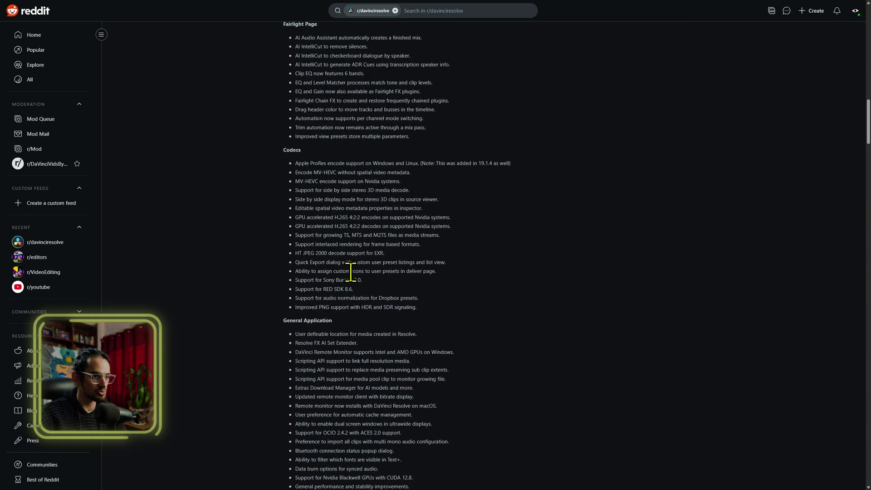
pyautogui.scroll(-3, 358, 320)
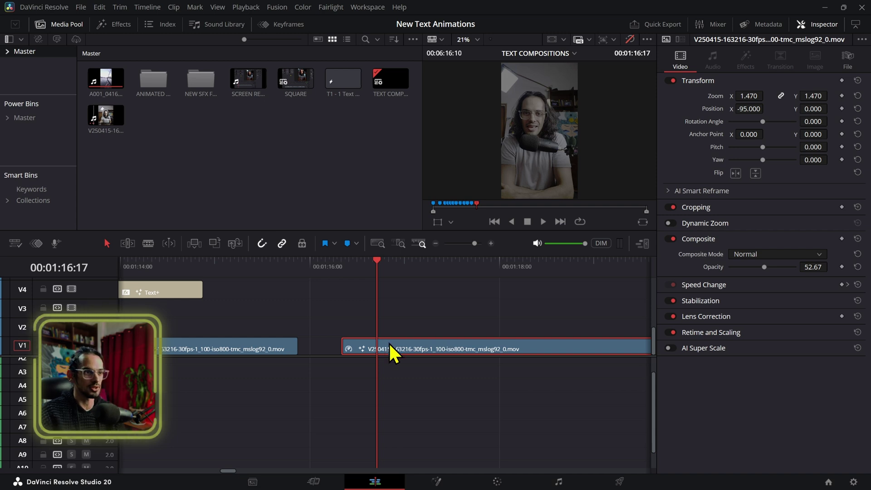
pyautogui.hotkey('ctrl', 'r')
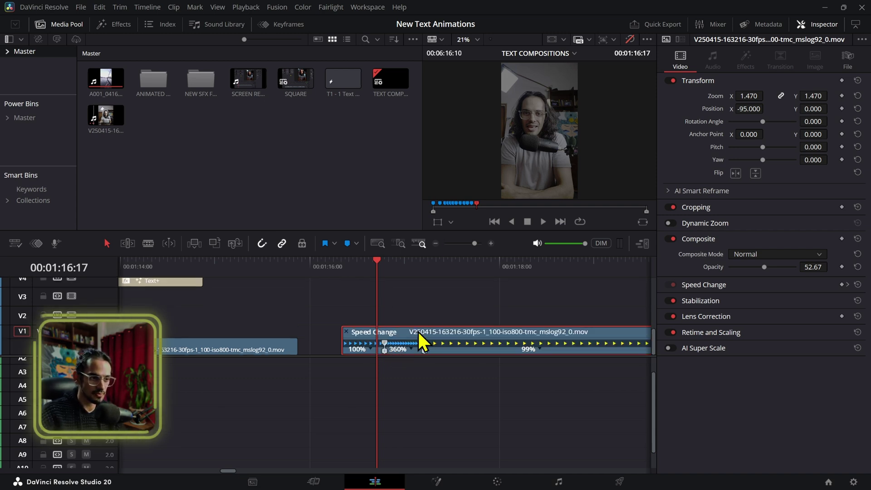
pyautogui.moveTo(390, 270)
pyautogui.mouseDown()
pyautogui.moveTo(411, 268)
pyautogui.moveTo(393, 272)
pyautogui.mouseUp()
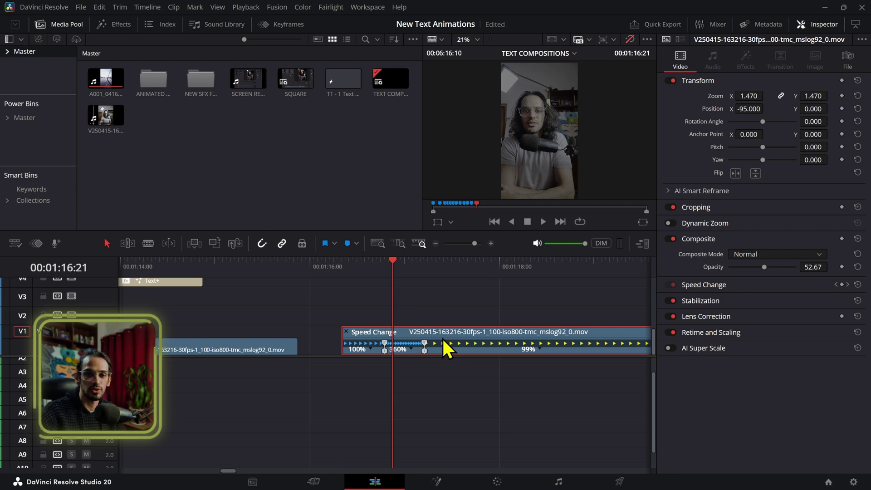
# Show the curve editor with the clip's Retime Speed and Retime Frame keyframes, then park the playhead at 01:17:11.
pyautogui.click(293, 26)
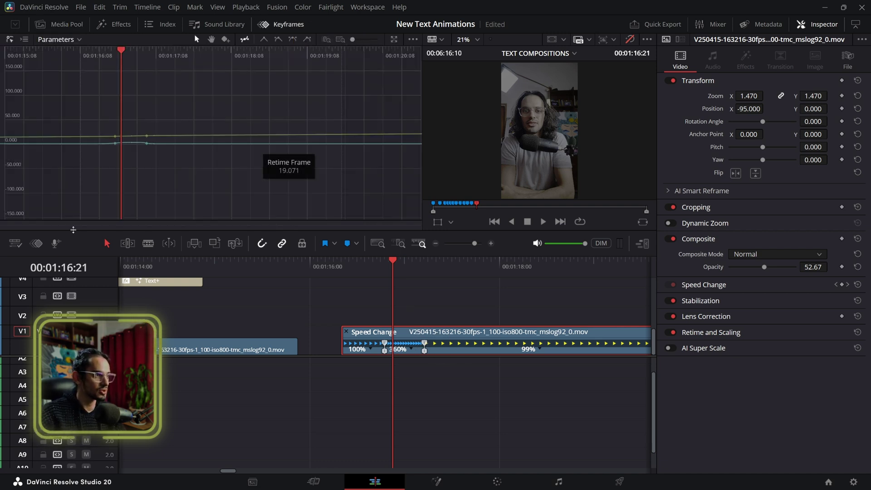
pyautogui.click(36, 244)
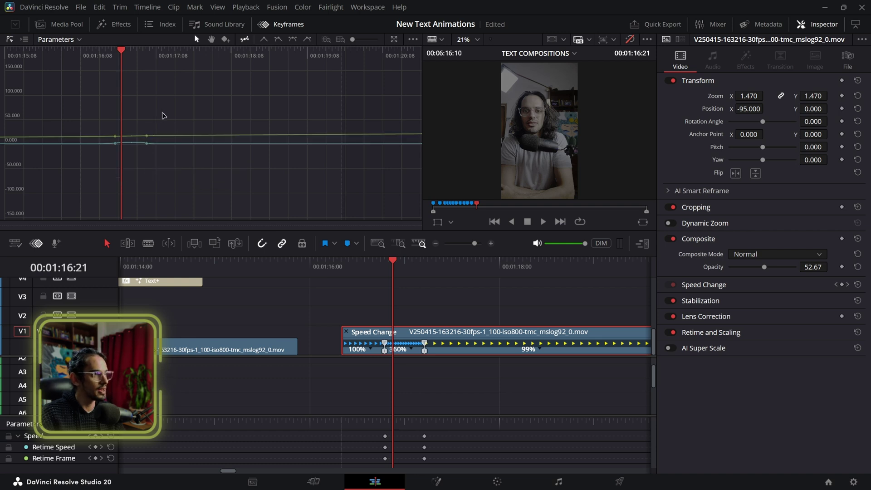
pyautogui.moveTo(163, 116); pyautogui.dragTo(104, 168)
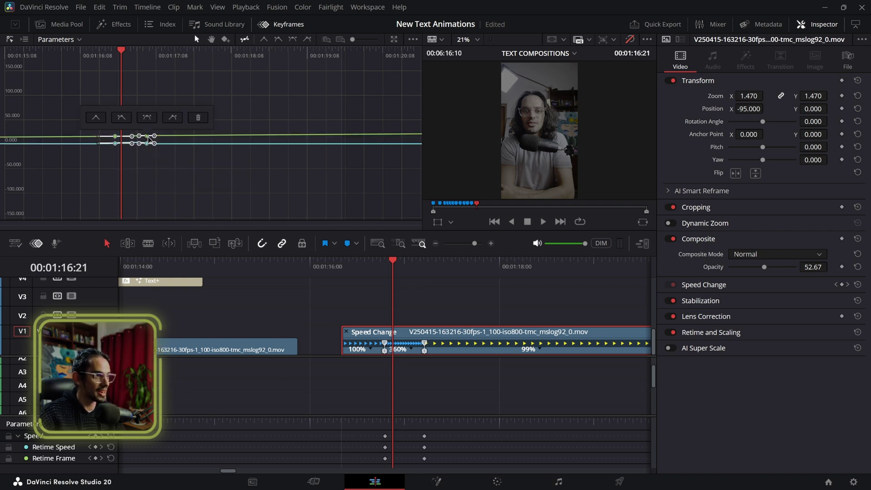
pyautogui.click(147, 136)
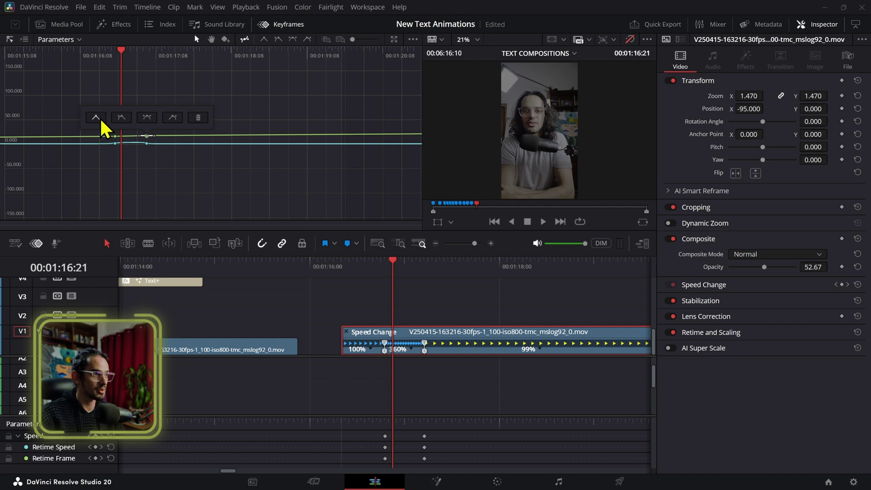
pyautogui.click(166, 121)
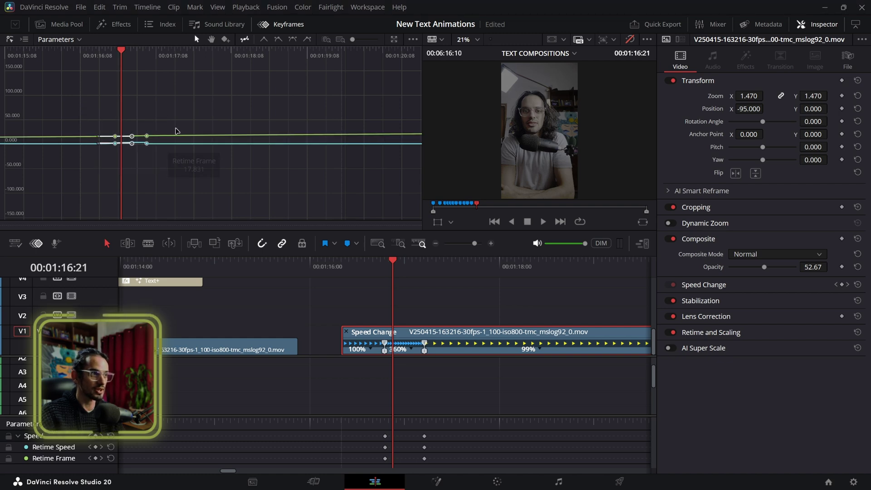
pyautogui.moveTo(221, 101); pyautogui.dragTo(96, 160)
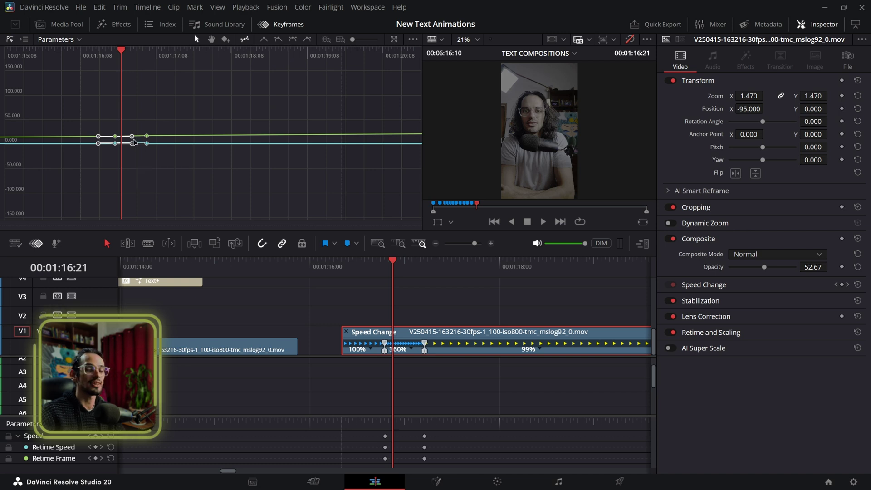
pyautogui.click(154, 132)
pyautogui.click(449, 269)
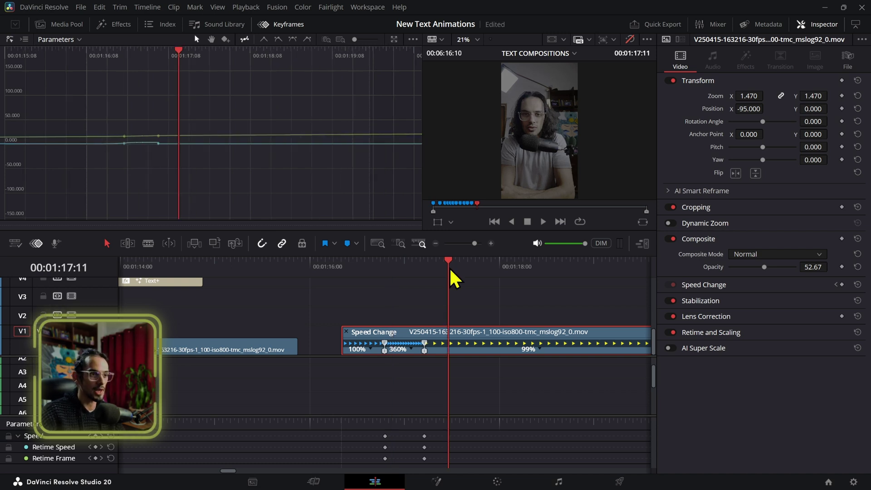
# Keyframe Zoom at 1.470 on 01:17:12 and 1.790 on 01:17:21, applying Ease In to the second keyframe.
pyautogui.click(452, 271)
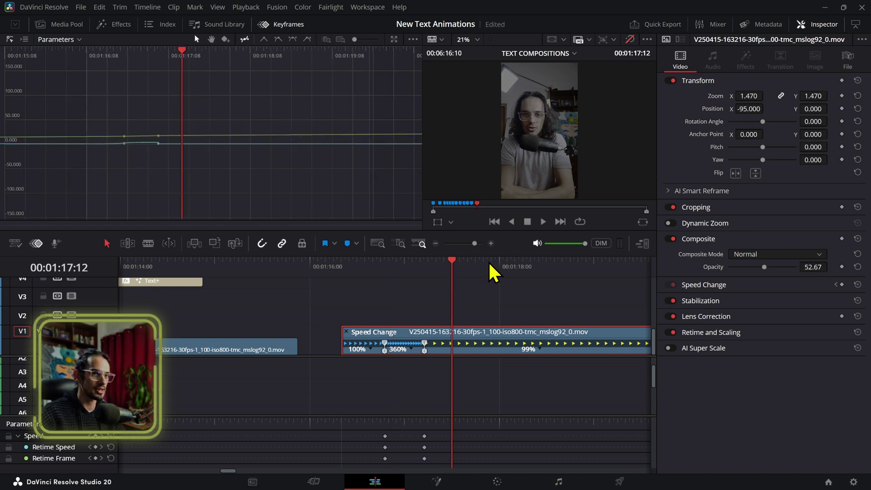
pyautogui.click(841, 96)
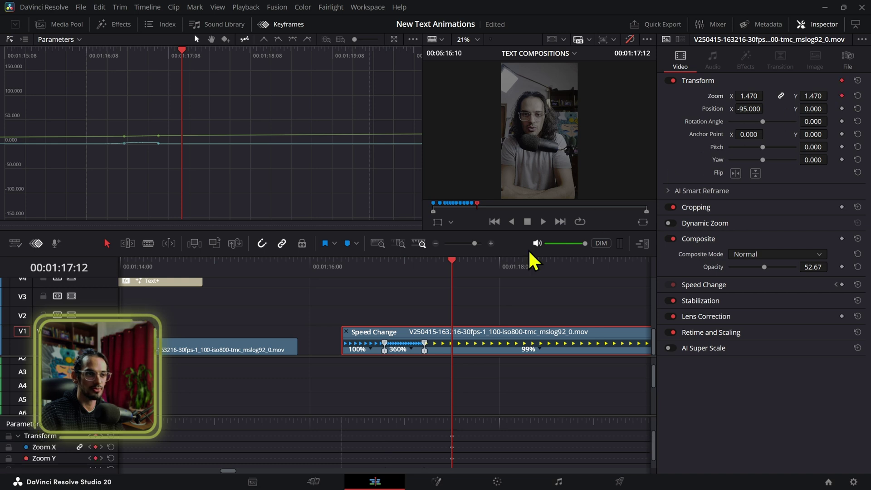
pyautogui.click(483, 271)
pyautogui.click(488, 271)
pyautogui.moveTo(748, 96); pyautogui.dragTo(734, 114)
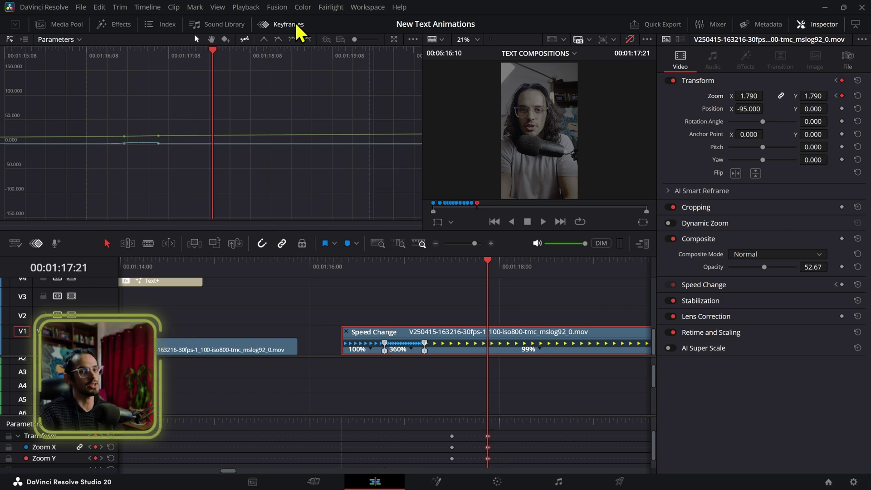
pyautogui.rightClick(843, 97)
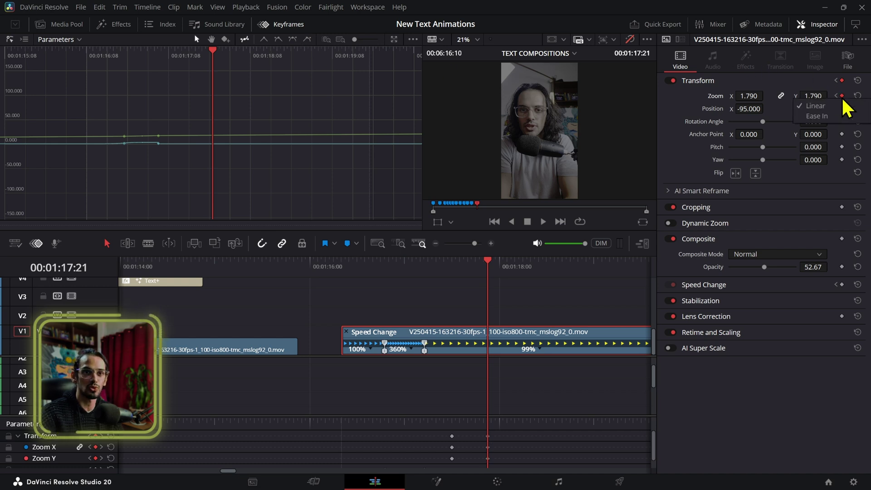
pyautogui.click(831, 119)
# Enable Zoom X and Zoom Y under Video > Transform in the curve editor's parameter list.
pyautogui.click(79, 40)
pyautogui.moveTo(82, 53)
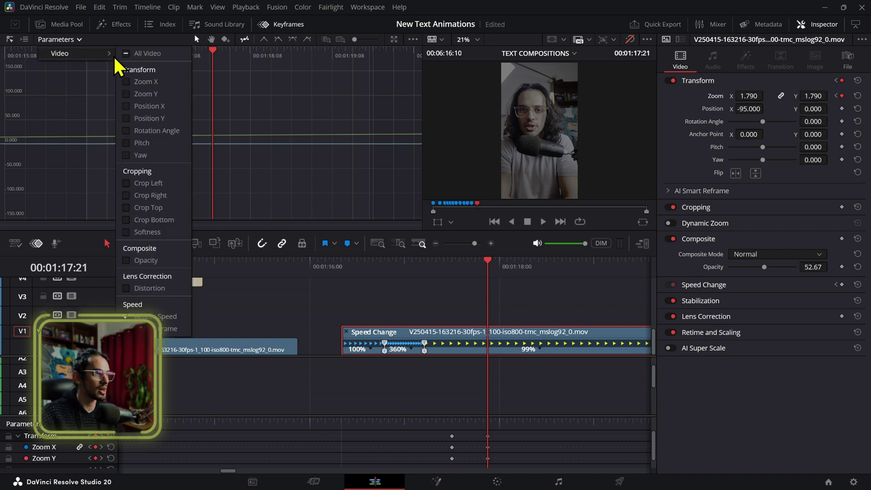
pyautogui.click(127, 82)
pyautogui.click(127, 94)
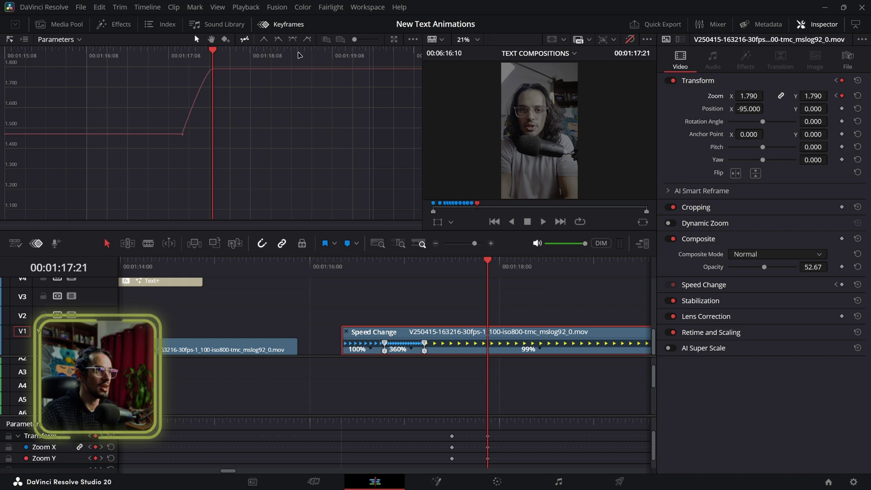
# Pull the 1.790 Zoom keyframe's handle left so the curve rises steeply, then open the clip in Fusion.
pyautogui.moveTo(355, 39)
pyautogui.mouseDown()
pyautogui.moveTo(372, 41)
pyautogui.moveTo(362, 47)
pyautogui.mouseUp()
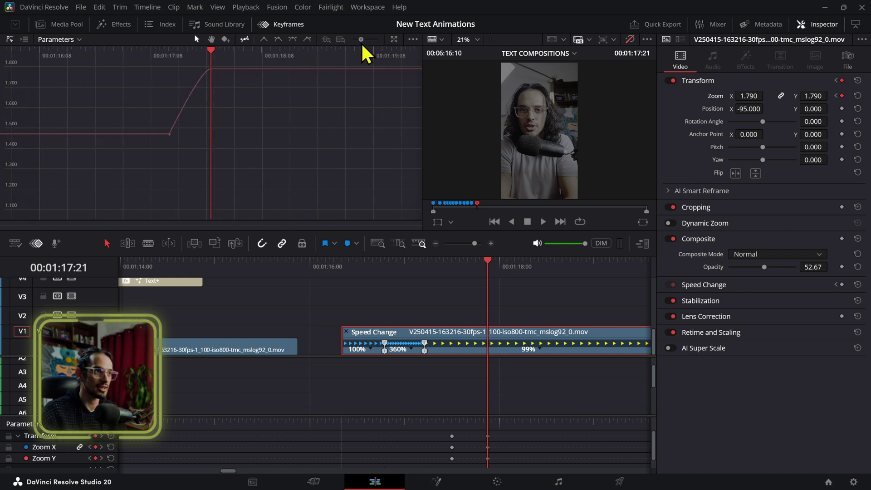
pyautogui.moveTo(287, 145); pyautogui.dragTo(122, 60)
pyautogui.click(205, 69)
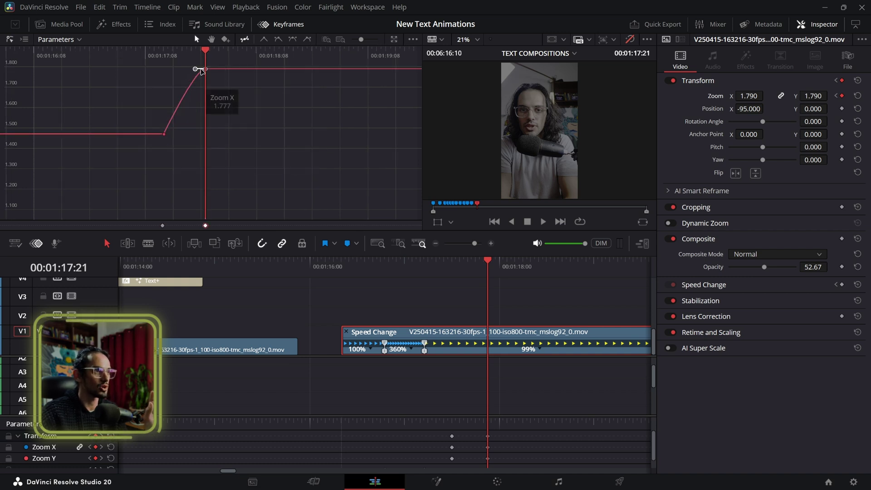
pyautogui.moveTo(200, 69); pyautogui.dragTo(147, 72)
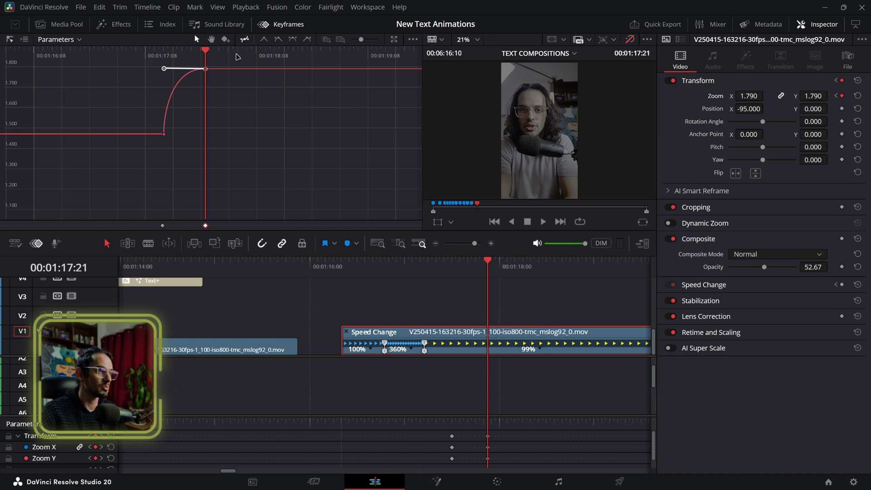
pyautogui.click(233, 55)
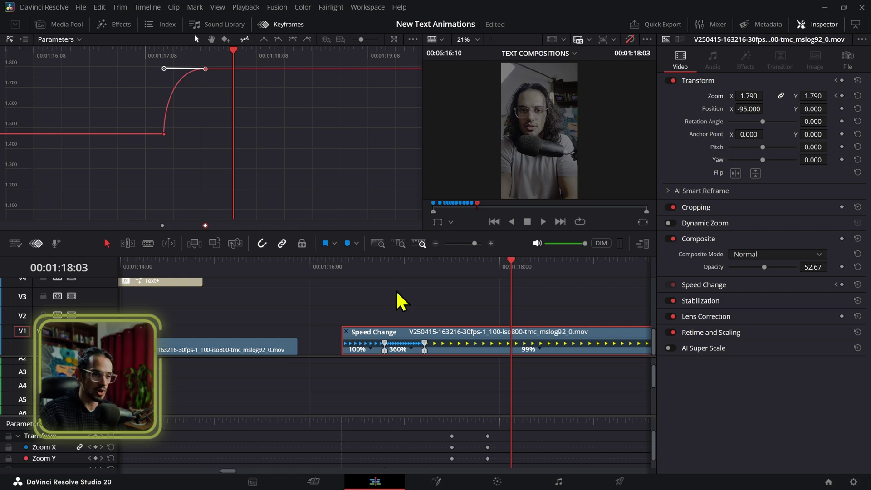
pyautogui.click(424, 486)
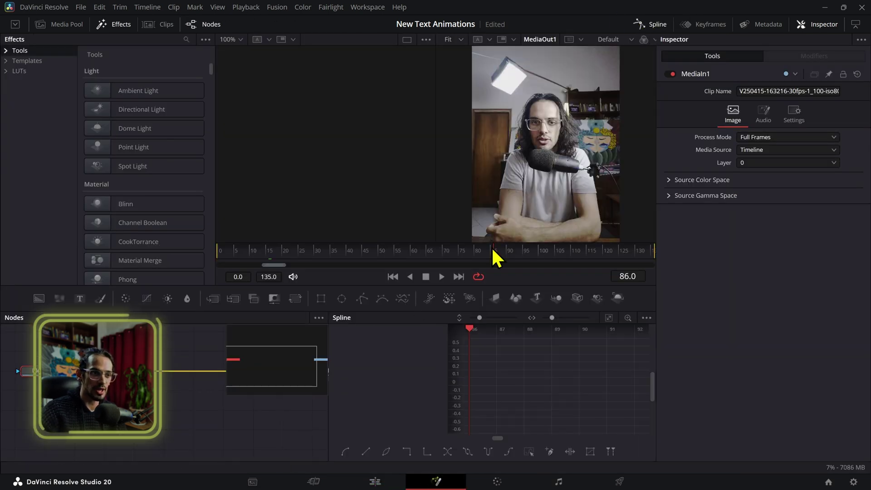
# Widen the Fusion Spline graph, rescale it to frames 84–100, then return to the Edit page.
pyautogui.moveTo(330, 325); pyautogui.dragTo(212, 325)
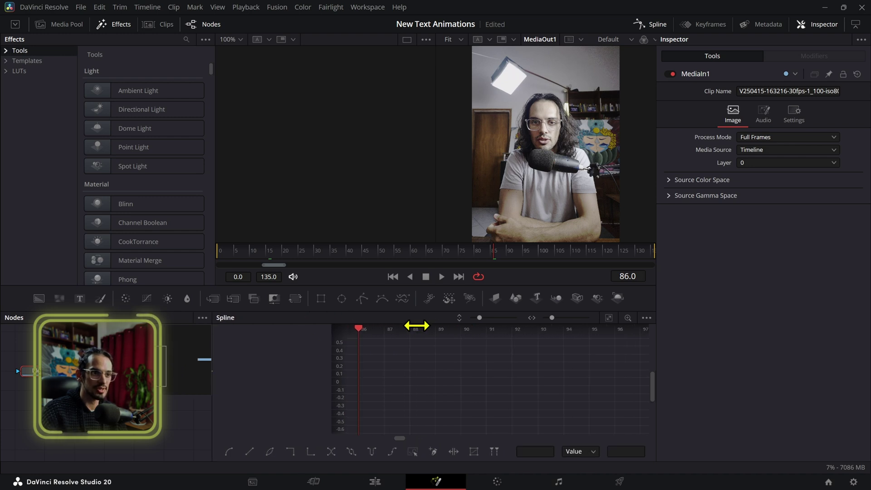
pyautogui.moveTo(598, 338); pyautogui.dragTo(346, 380)
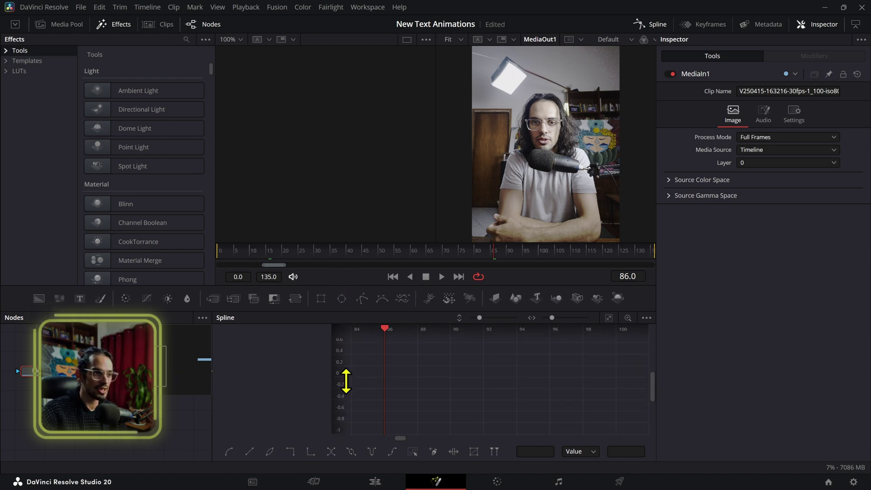
pyautogui.click(386, 480)
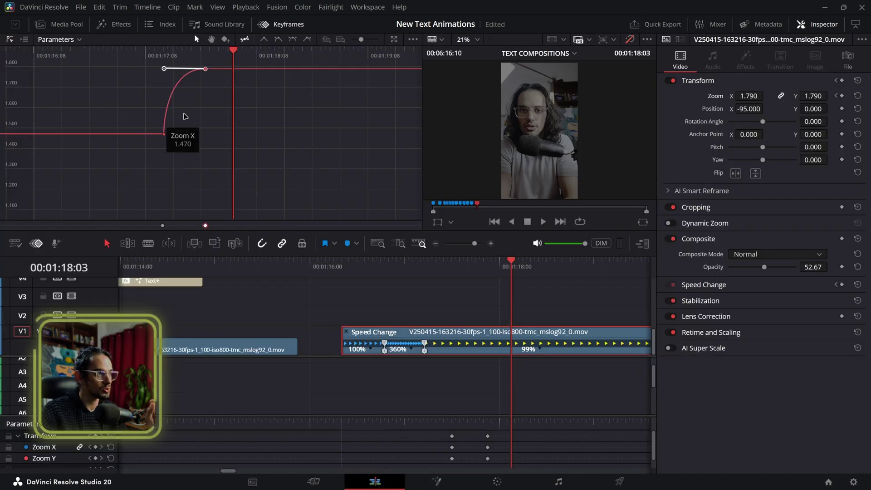
# Nudge the 1.790 Zoom keyframe's bezier handle while keeping the ease, then park the playhead at 01:17:00.
pyautogui.hscroll(-1, 222, 139)
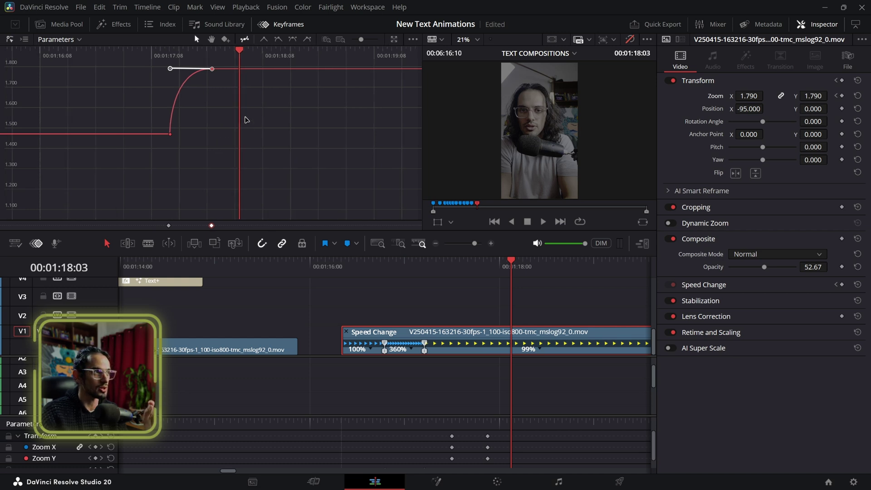
pyautogui.moveTo(361, 39); pyautogui.dragTo(369, 39)
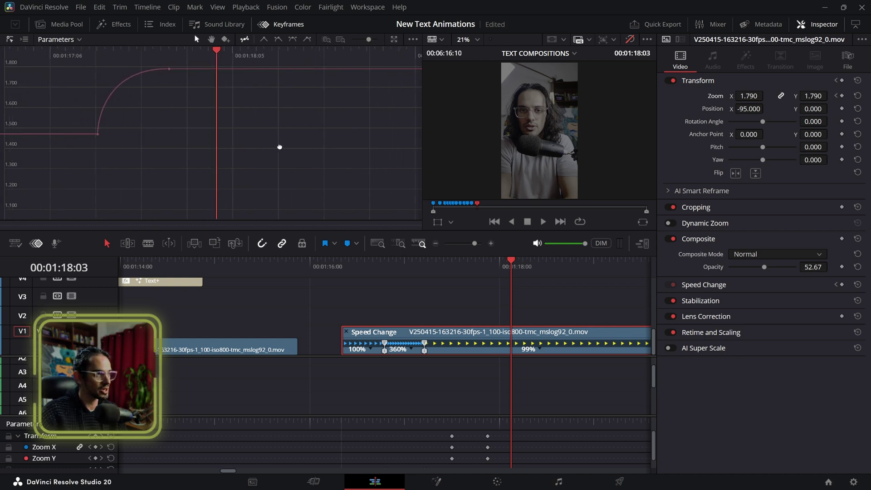
pyautogui.moveTo(347, 182); pyautogui.dragTo(156, 58)
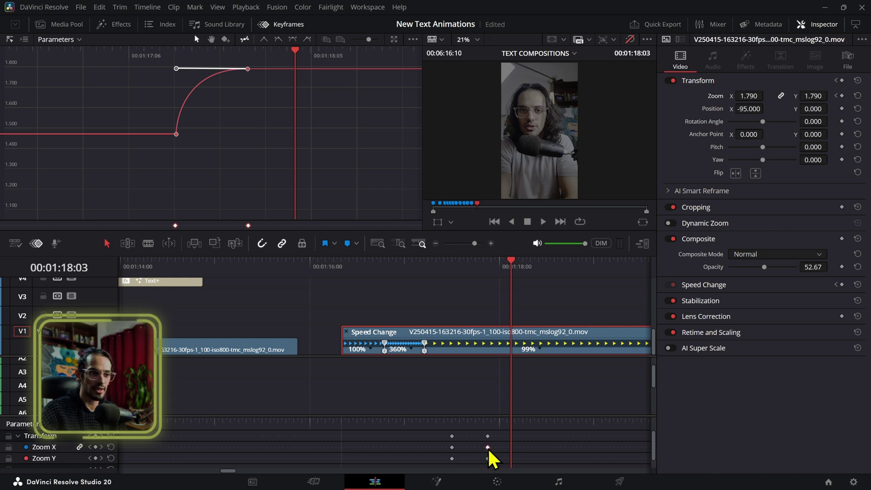
pyautogui.click(243, 136)
pyautogui.click(248, 69)
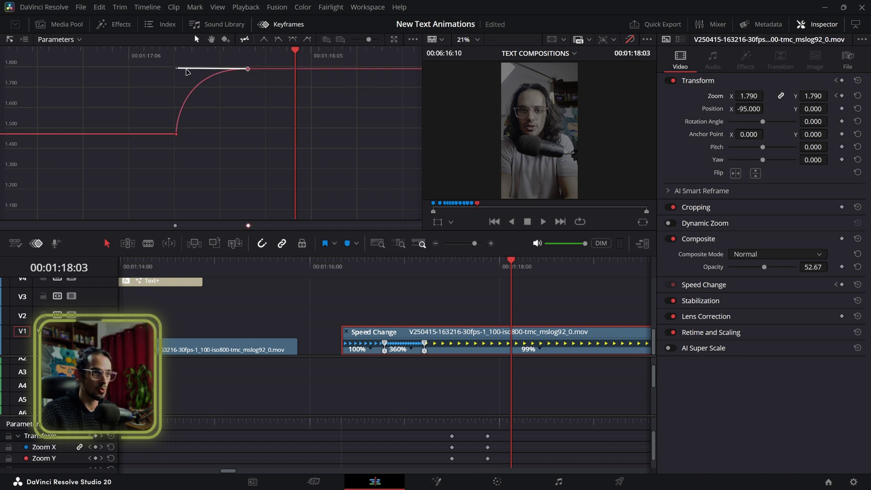
pyautogui.moveTo(176, 69)
pyautogui.mouseDown()
pyautogui.moveTo(176, 81)
pyautogui.moveTo(176, 67)
pyautogui.mouseUp()
pyautogui.click(421, 274)
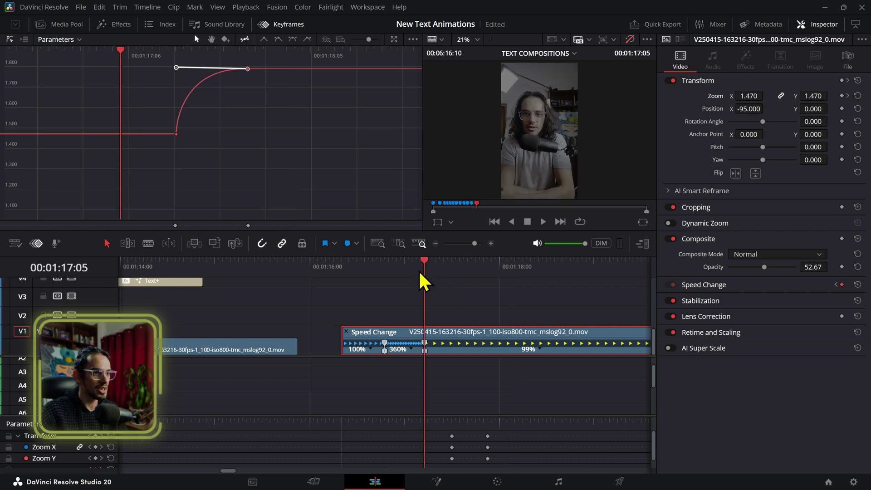
pyautogui.click(404, 266)
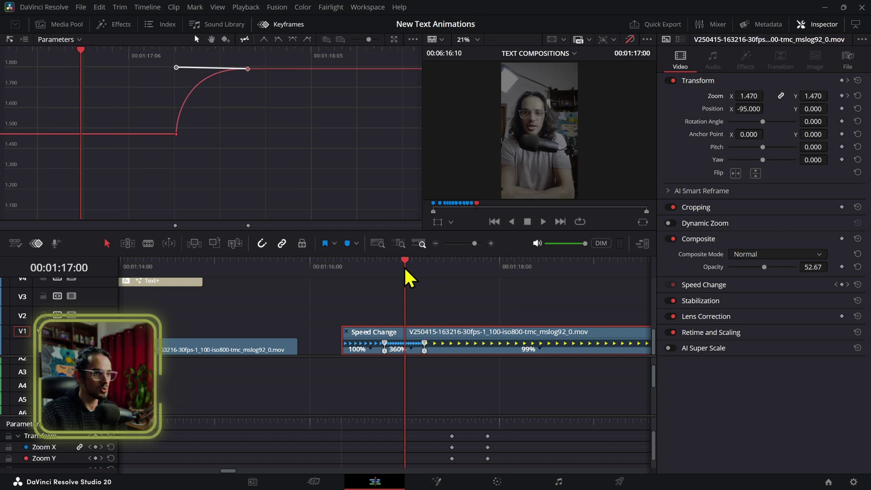
# Replace the plotted video curves with only the Retime Speed and Retime Frame curves.
pyautogui.click(79, 39)
pyautogui.moveTo(75, 54)
pyautogui.click(128, 54)
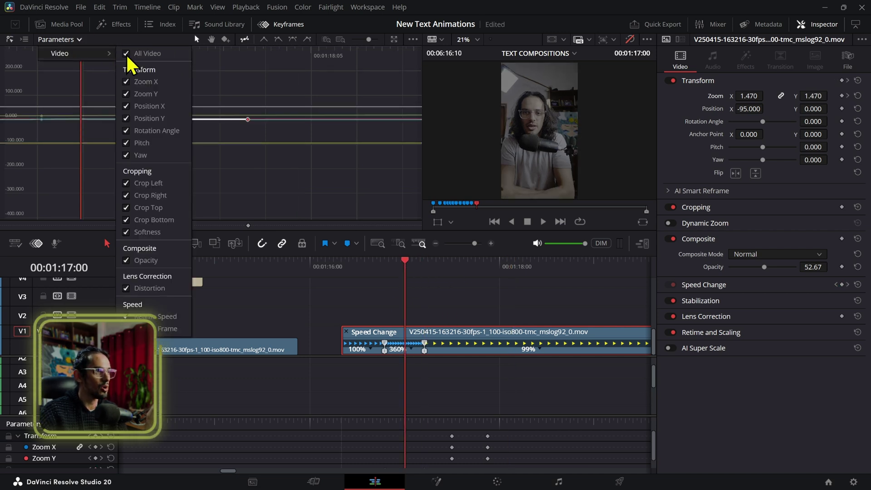
pyautogui.click(127, 55)
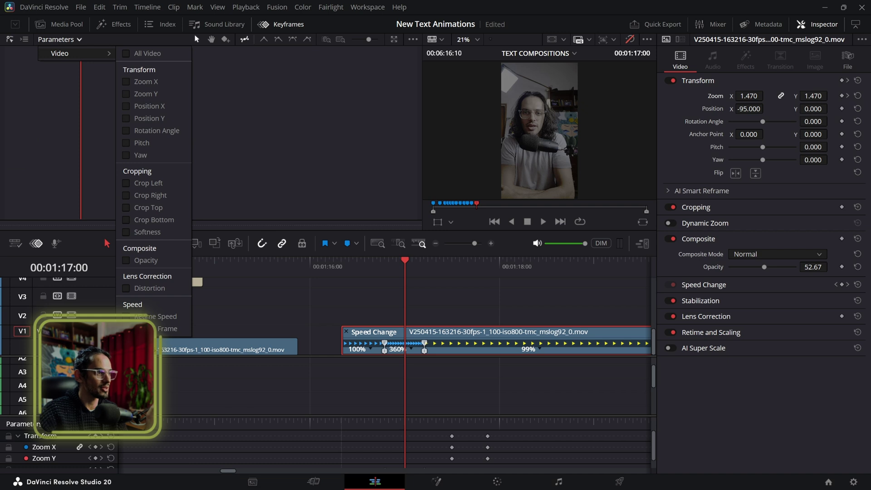
pyautogui.click(236, 204)
# Pan and zoom the graph around the retime keyframes, then move the playhead to 01:16:21.
pyautogui.moveTo(220, 111); pyautogui.dragTo(233, 111)
pyautogui.moveTo(117, 176); pyautogui.dragTo(281, 108)
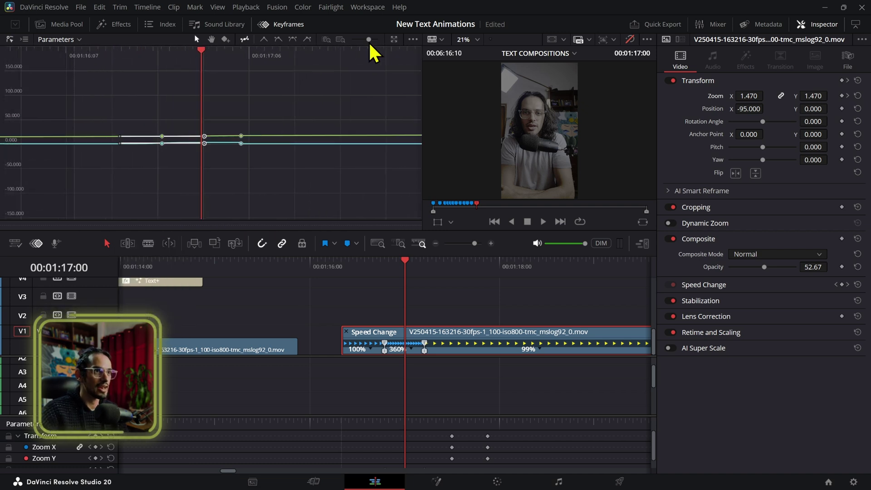
pyautogui.moveTo(370, 44)
pyautogui.mouseDown()
pyautogui.moveTo(385, 44)
pyautogui.moveTo(375, 45)
pyautogui.mouseUp()
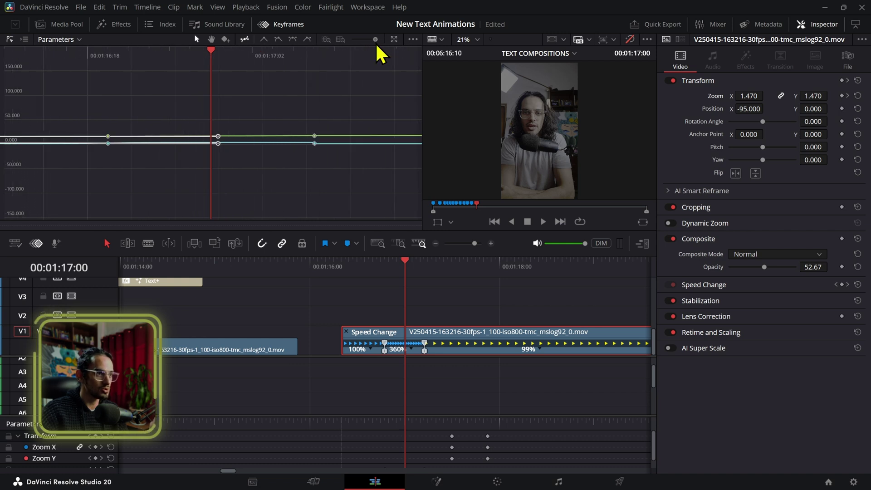
pyautogui.click(377, 86)
pyautogui.moveTo(321, 107); pyautogui.dragTo(3, 92)
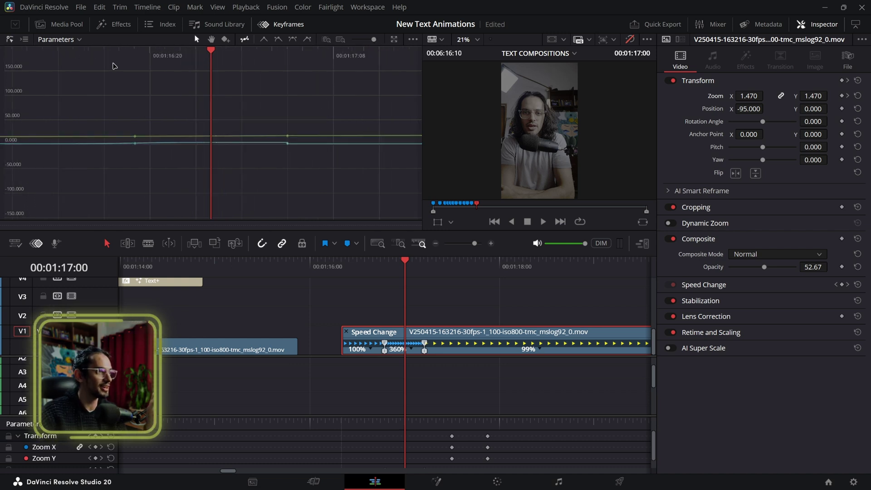
pyautogui.moveTo(211, 51); pyautogui.dragTo(165, 54)
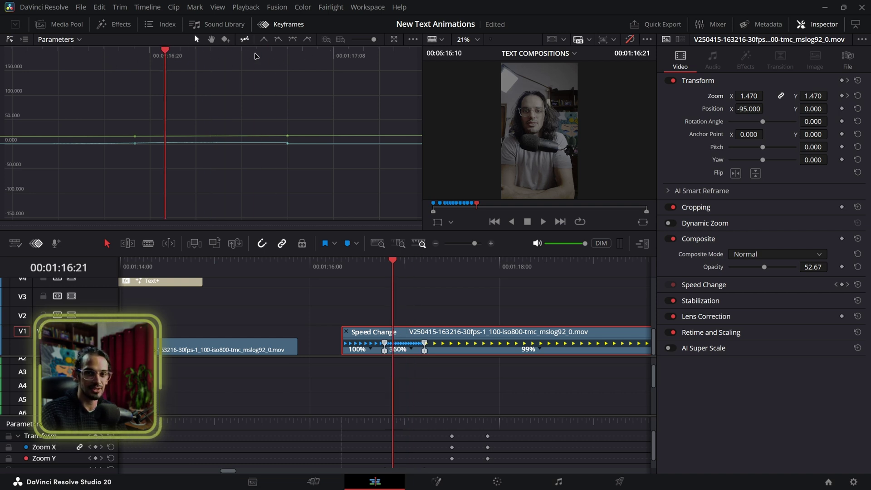
# Apply Ease Out to a retime speed keyframe, then select both curves' keyframes and reopen the ease options.
pyautogui.moveTo(353, 45); pyautogui.dragTo(373, 41)
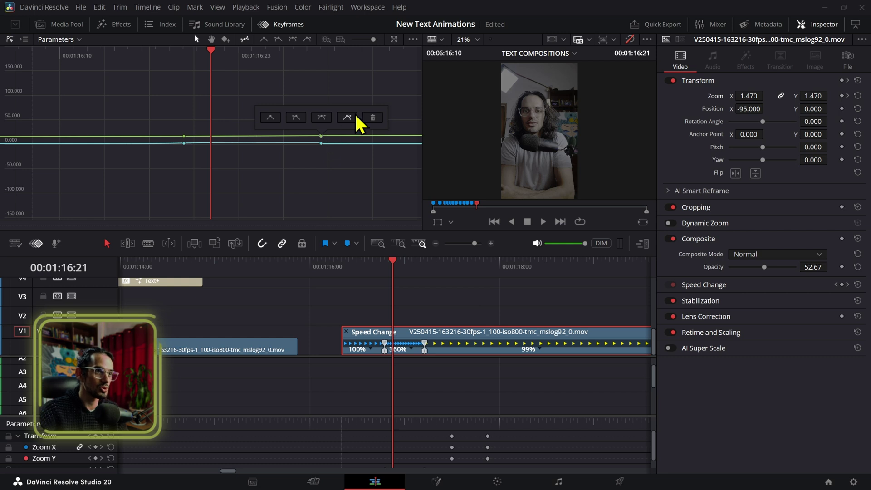
pyautogui.click(347, 117)
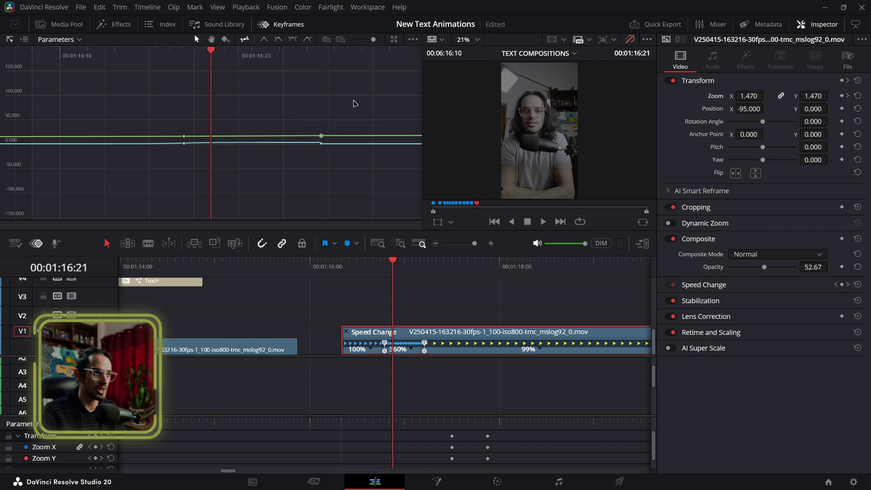
pyautogui.moveTo(290, 109); pyautogui.dragTo(147, 178)
pyautogui.click(317, 138)
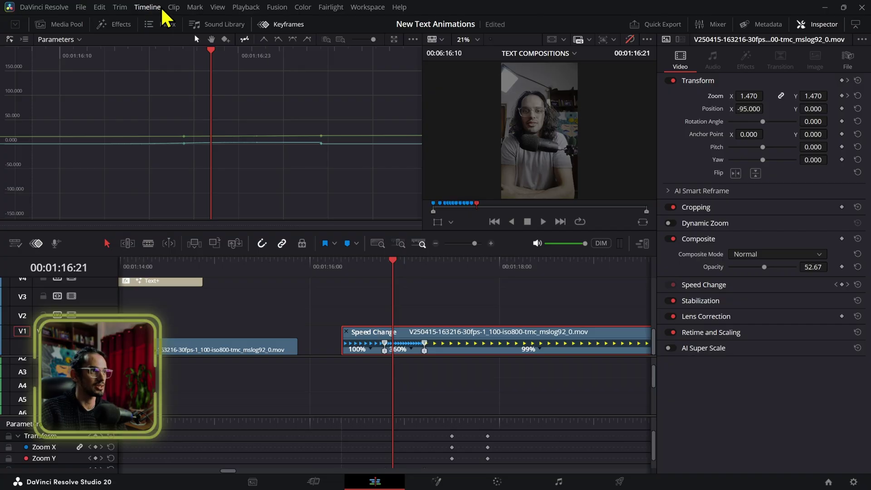
# Look through Timeline > AI Tools without choosing, then open the Effects library showing Fusion Effects.
pyautogui.click(149, 7)
pyautogui.moveTo(149, 113)
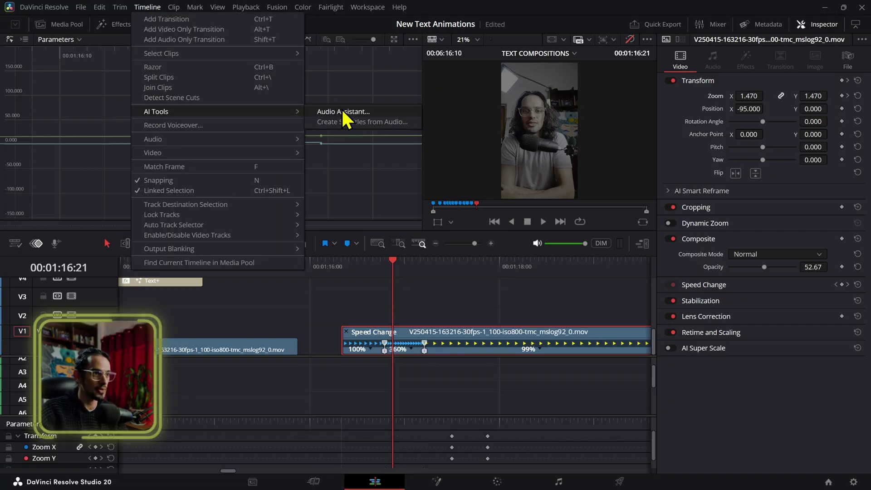
pyautogui.click(317, 139)
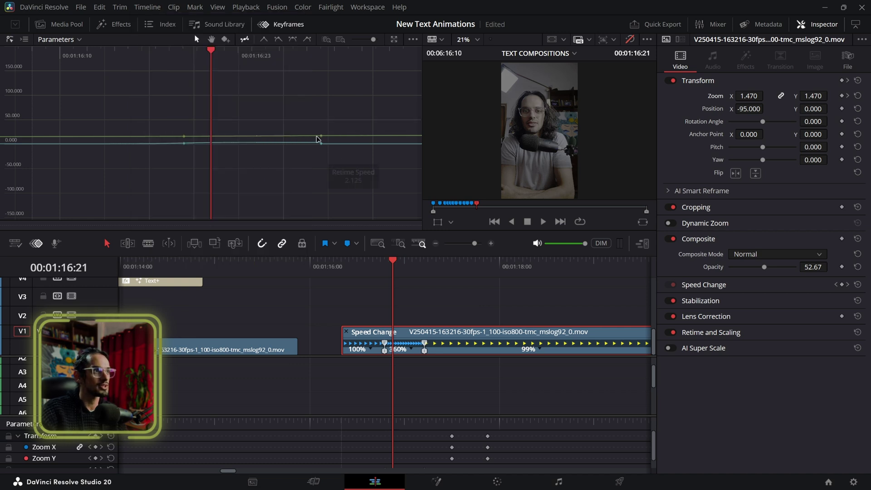
pyautogui.click(120, 25)
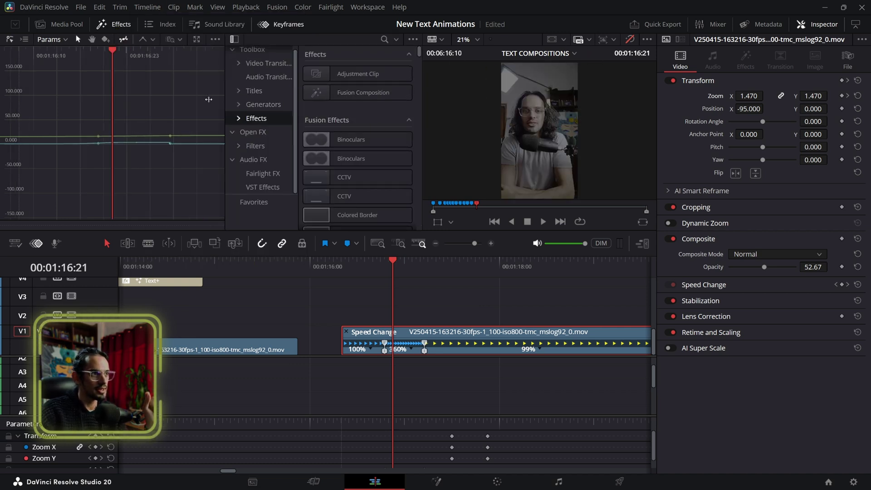
# Hide the keyframe graph and browse Titles > Subtitles presets such as Lollipop, Rotate, Slide In and Word Highlight.
pyautogui.click(284, 26)
pyautogui.click(42, 96)
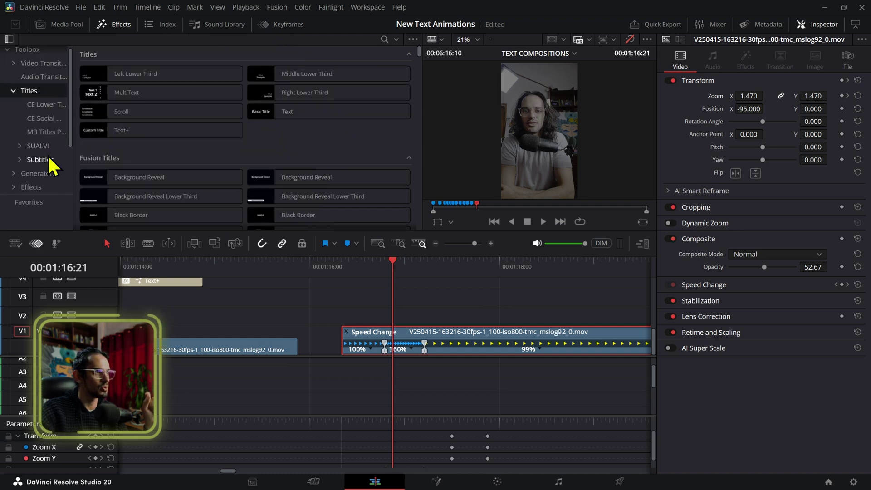
pyautogui.click(49, 159)
pyautogui.scroll(-5, 272, 141)
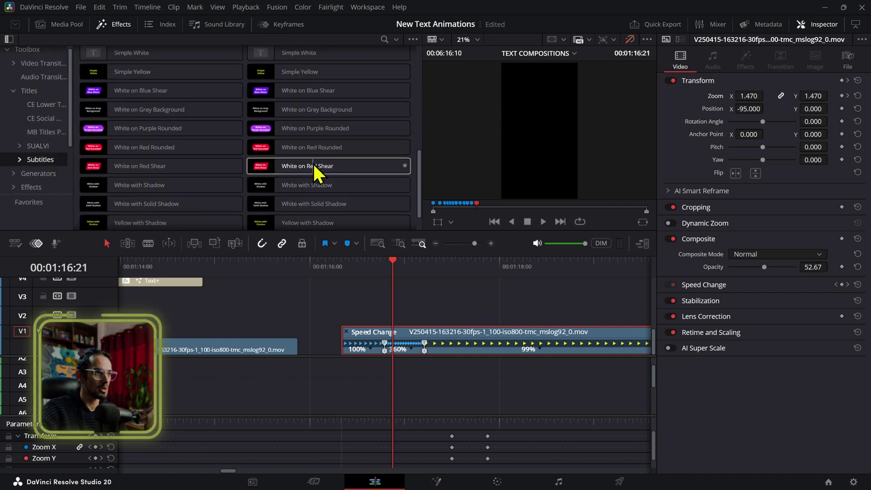
pyautogui.scroll(-1, 290, 169)
pyautogui.scroll(3, 330, 183)
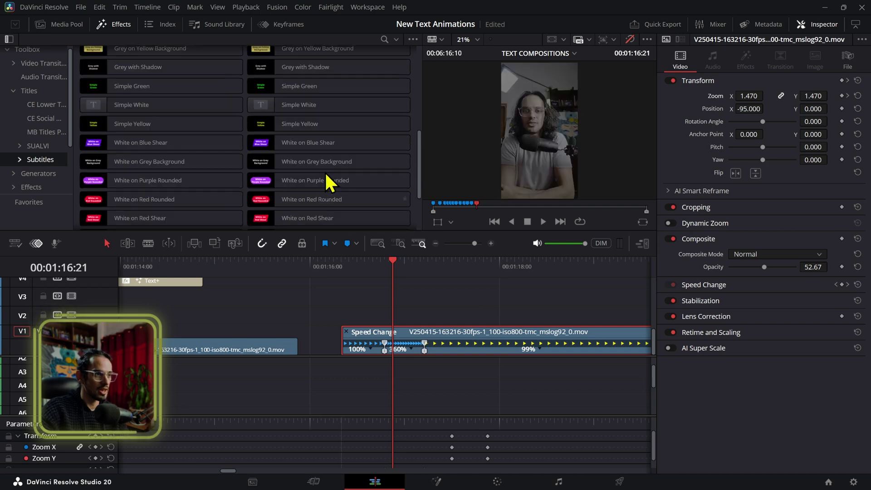
pyautogui.scroll(5, 307, 168)
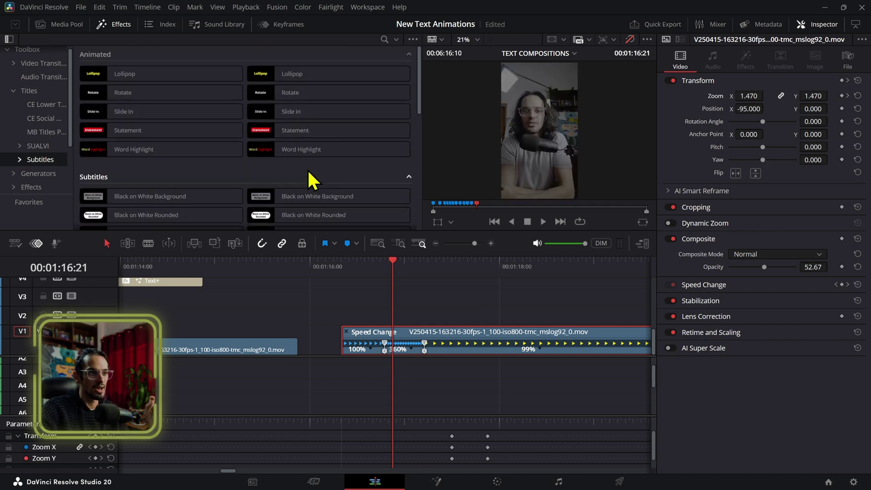